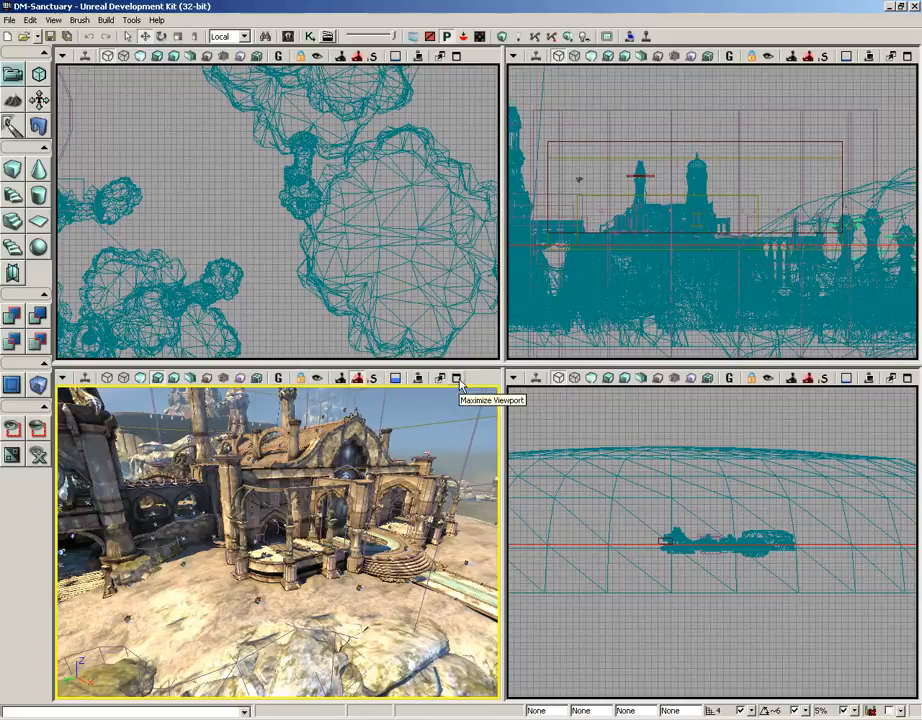
# Maximize the perspective viewport and select the sandy terrain in front of the buildings
pyautogui.click(457, 378)
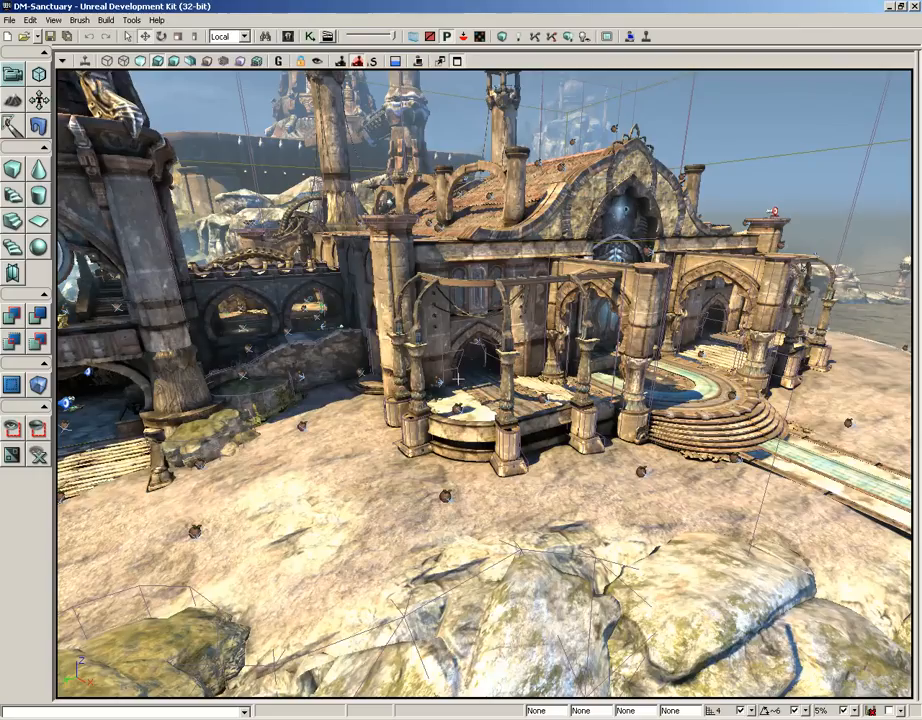
pyautogui.moveTo(384, 389); pyautogui.dragTo(288, 346)
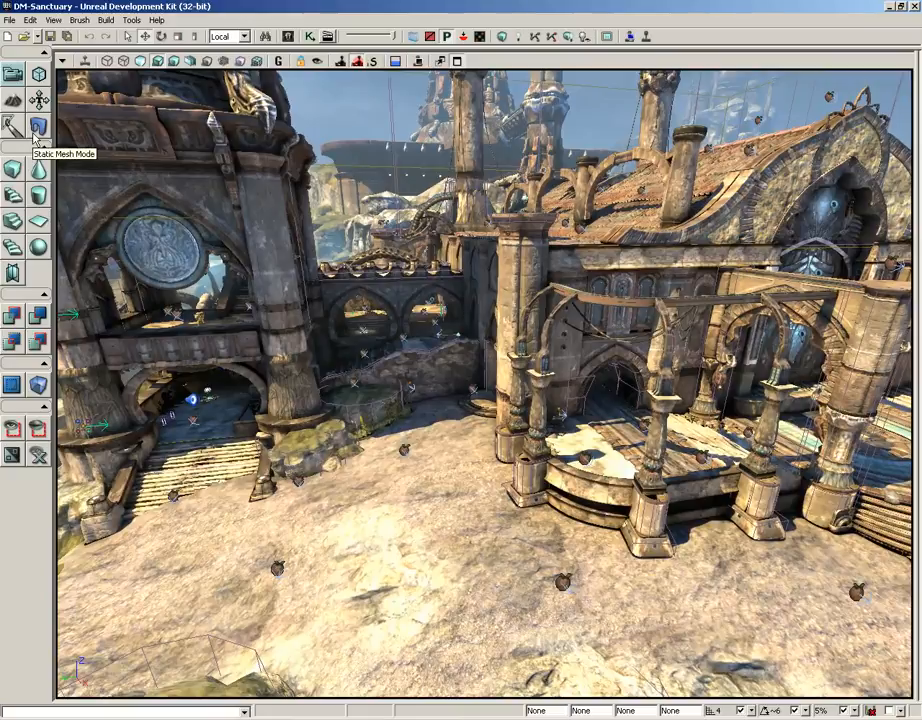
pyautogui.click(37, 128)
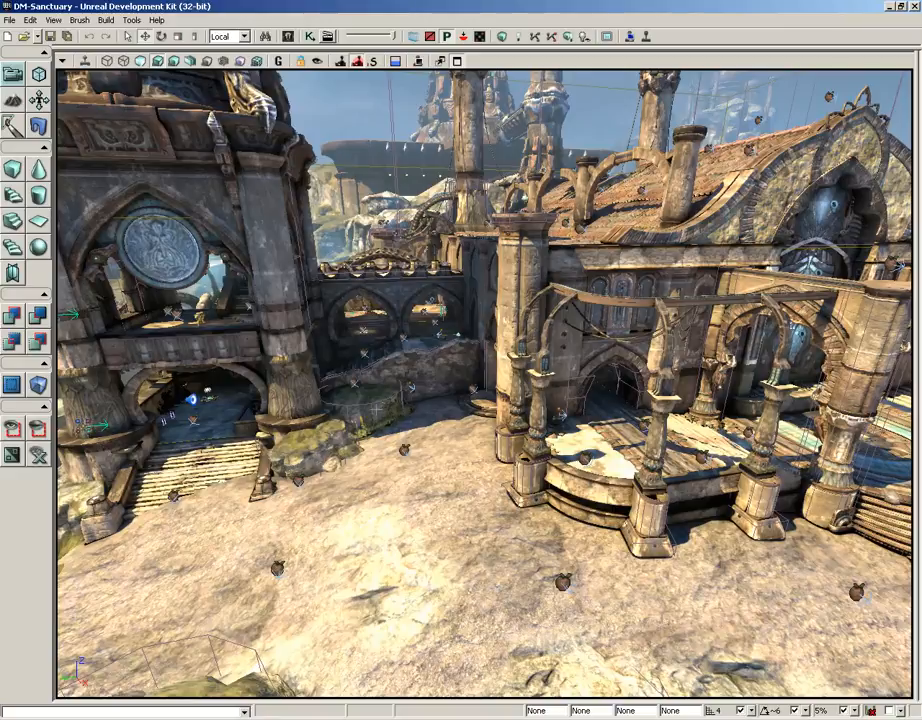
pyautogui.click(367, 403)
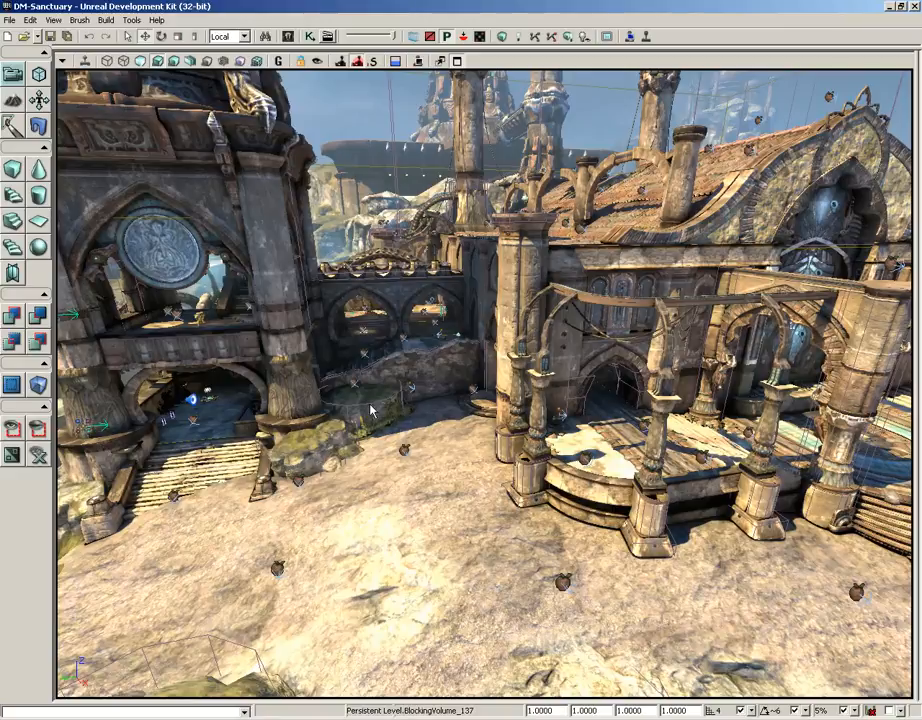
pyautogui.click(371, 510)
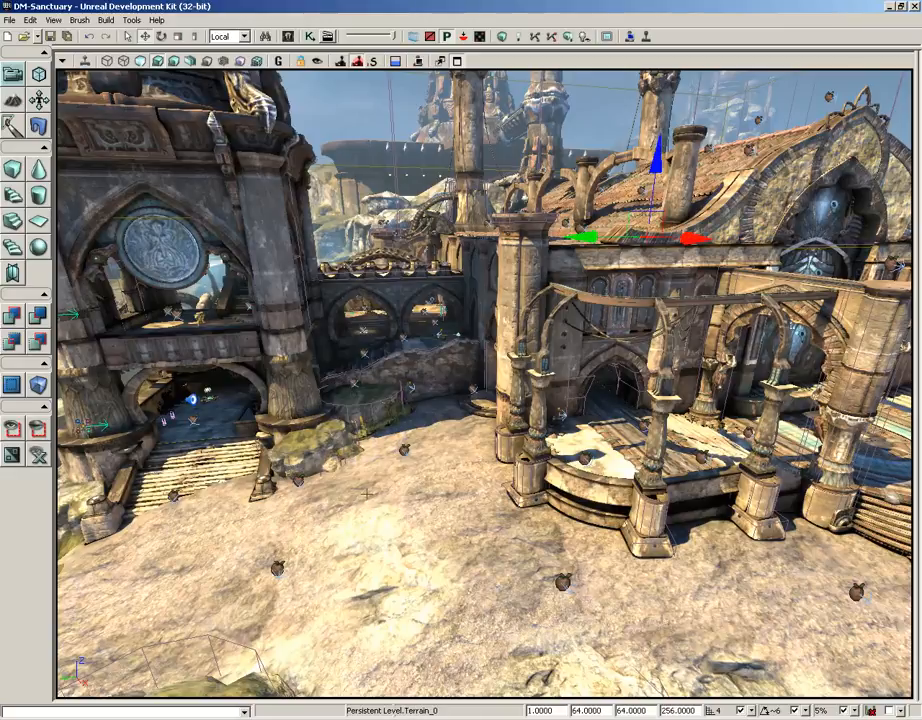
# Toggle Game View on, off and on again to compare the courtyard with and without editor markers
pyautogui.click(280, 61)
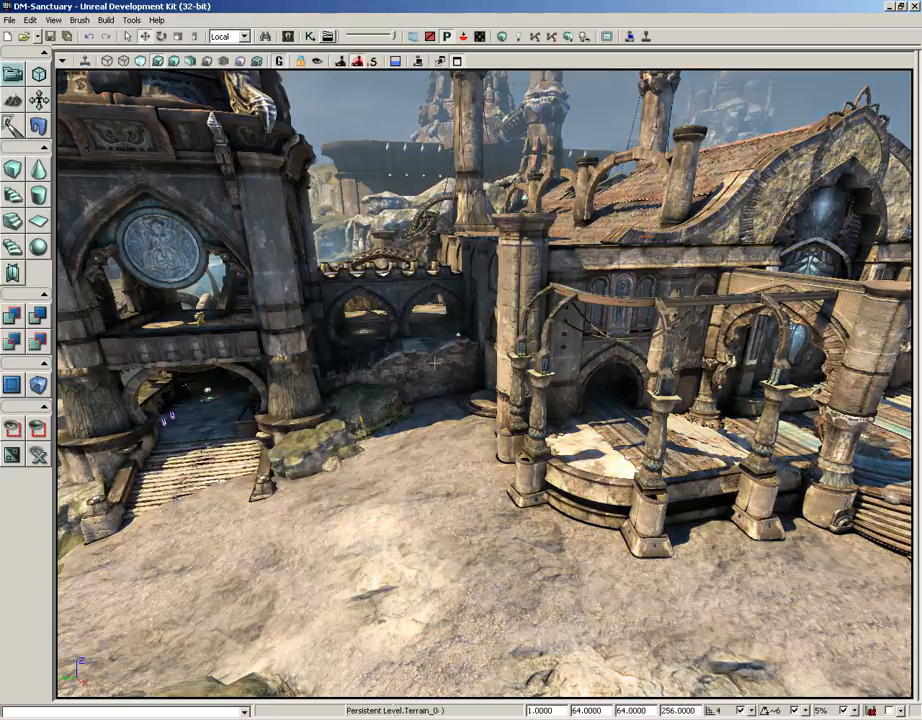
pyautogui.moveTo(407, 358)
pyautogui.mouseDown(button='right')
pyautogui.moveTo(385, 320)
pyautogui.moveTo(407, 358)
pyautogui.mouseUp(button='right')
pyautogui.moveTo(407, 358); pyautogui.dragTo(373, 302)
pyautogui.moveTo(373, 302); pyautogui.dragTo(372, 285, button='right')
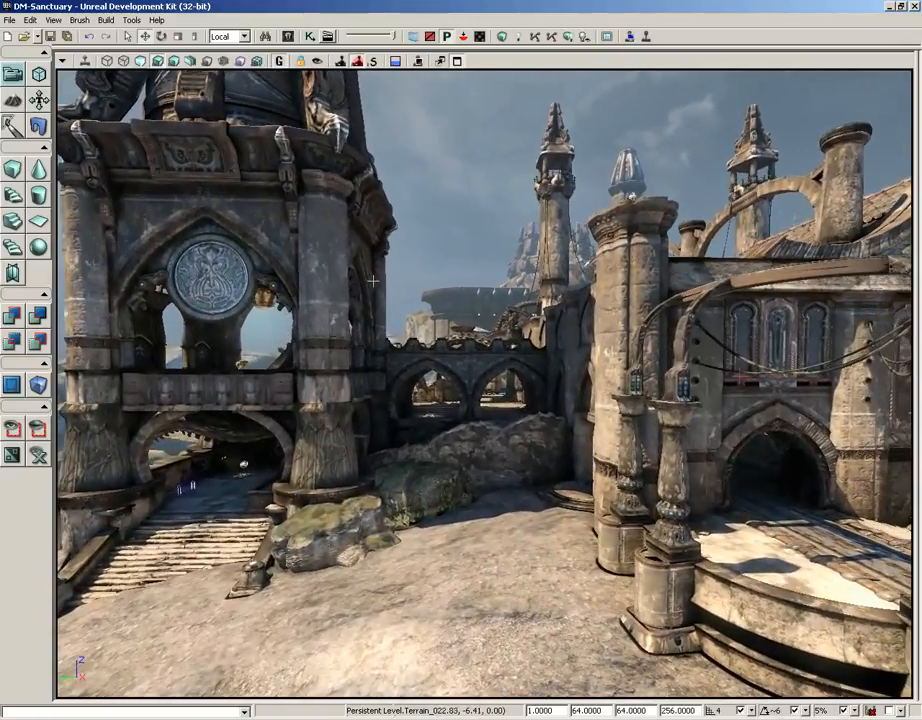
pyautogui.click(280, 62)
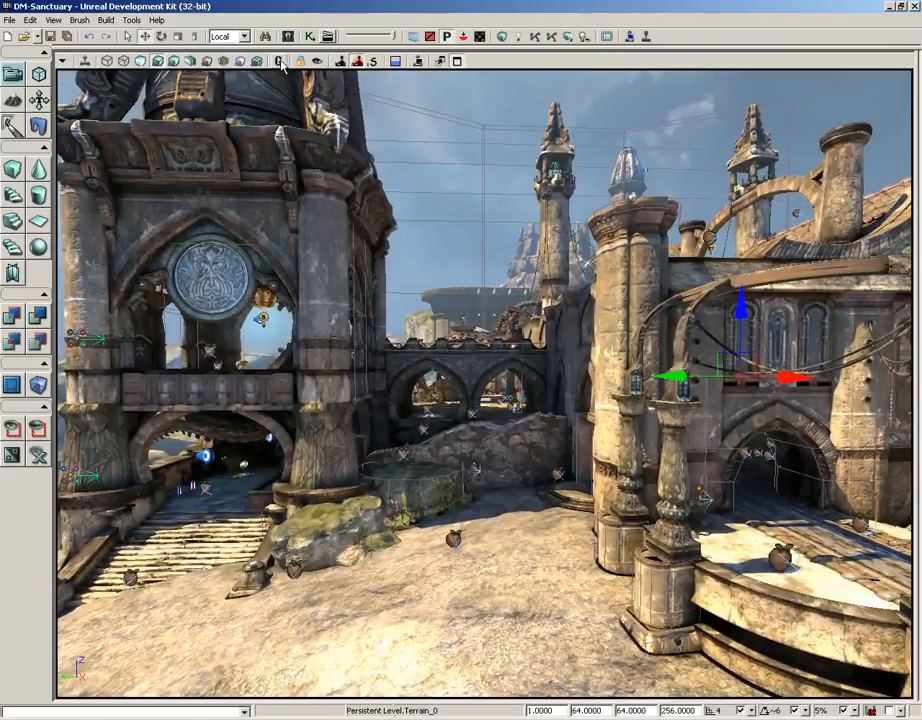
pyautogui.click(280, 62)
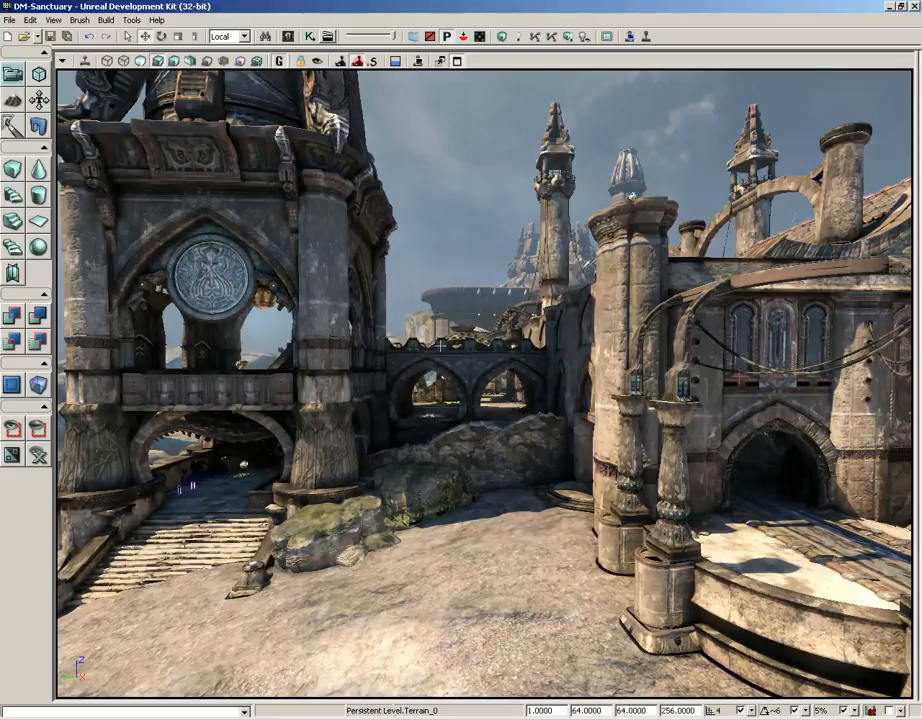
# Enable real-time rendering in the perspective viewport to preview the animated water and light beams beyond the rocks
pyautogui.click(358, 63)
pyautogui.moveTo(370, 327); pyautogui.dragTo(155, 323)
pyautogui.moveTo(155, 323); pyautogui.dragTo(62, 420, button='right')
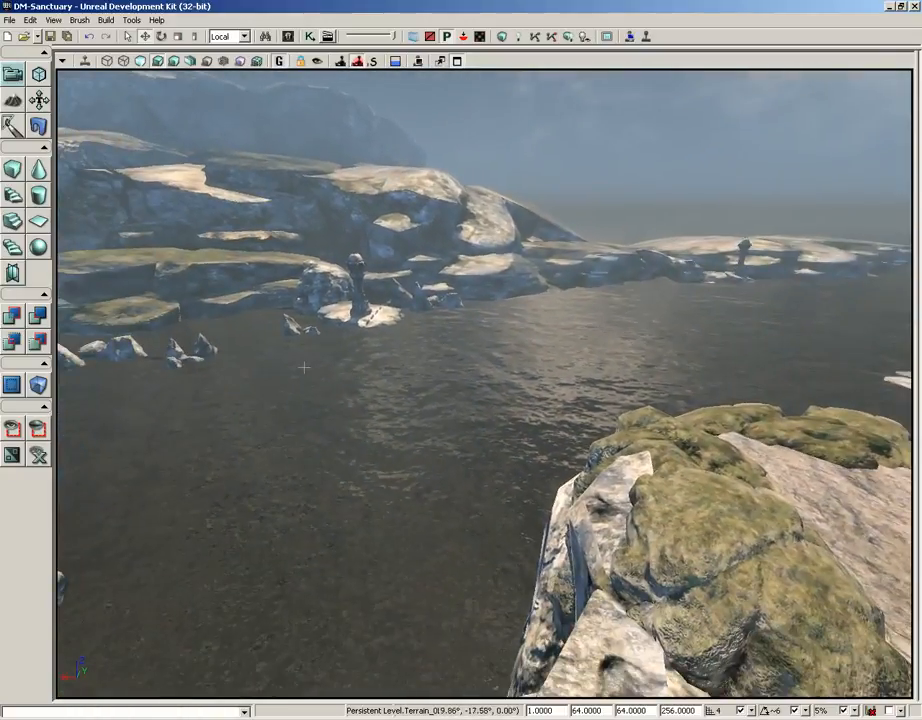
pyautogui.click(85, 61)
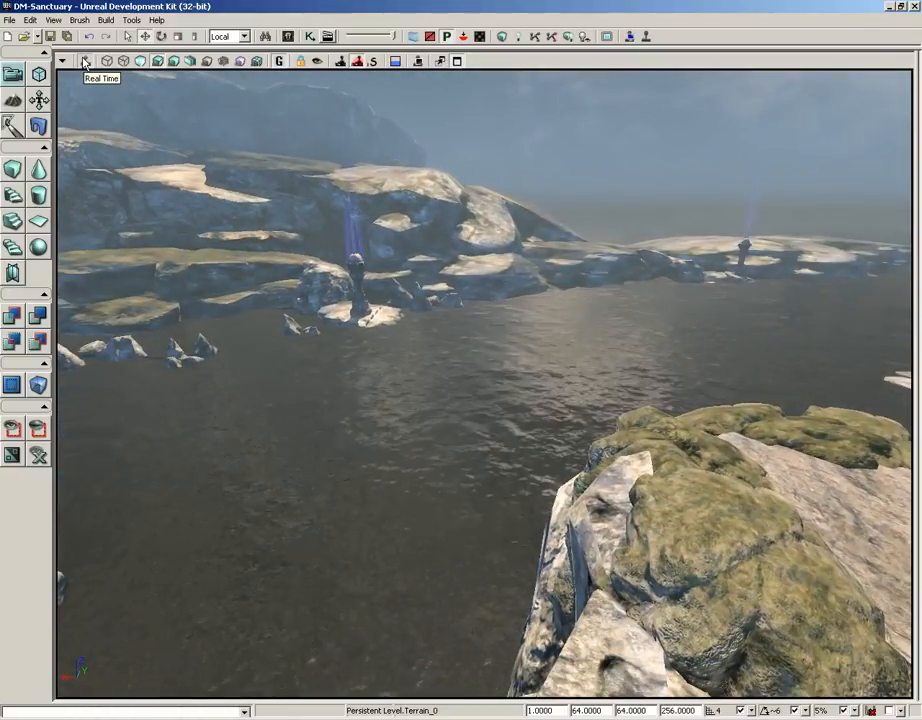
pyautogui.moveTo(273, 314); pyautogui.dragTo(384, 308, button='right')
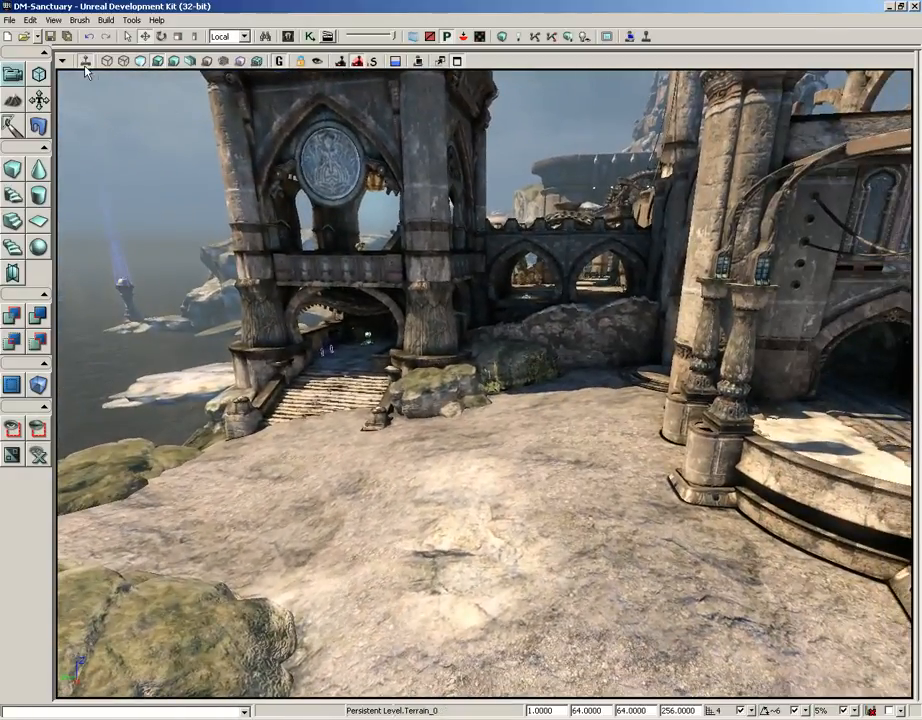
# Turn off Game View and lower the tall stone column at the building's corner slightly
pyautogui.click(279, 61)
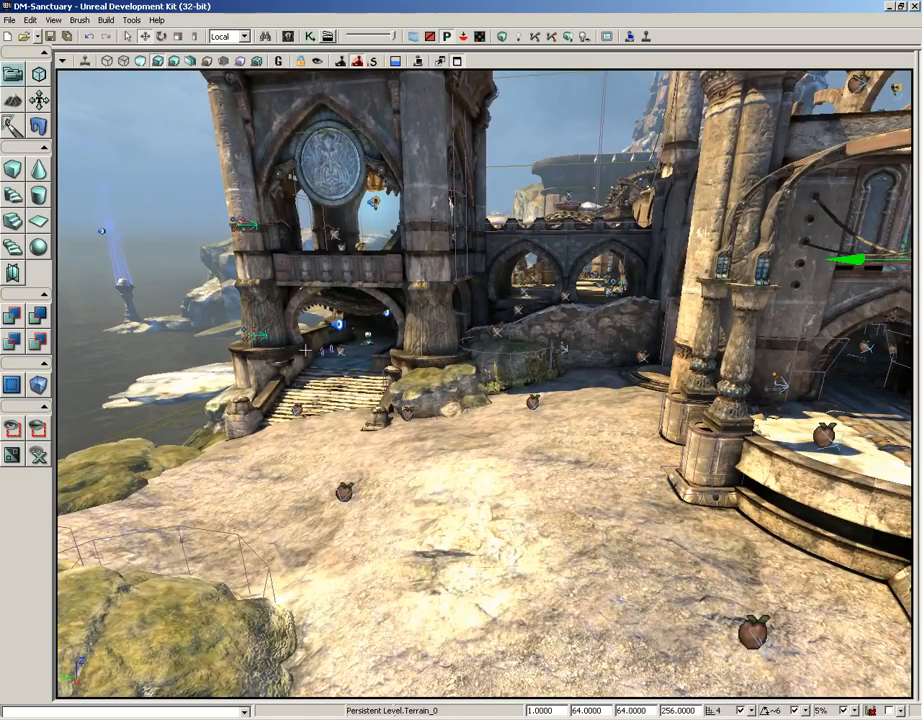
pyautogui.moveTo(295, 350); pyautogui.dragTo(487, 331)
pyautogui.click(532, 310)
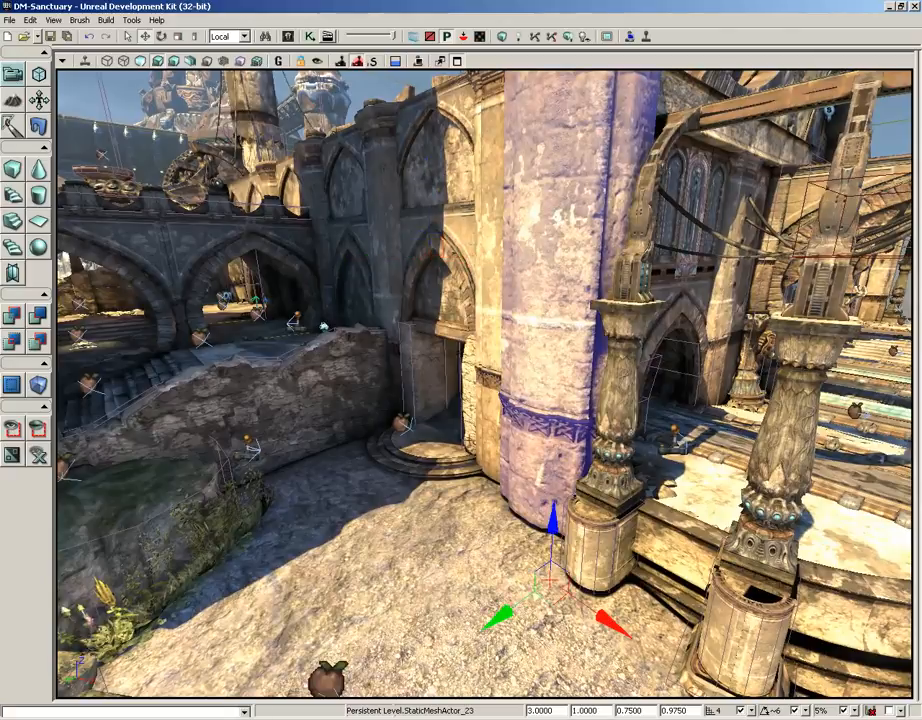
pyautogui.moveTo(425, 470); pyautogui.dragTo(484, 390, button='right')
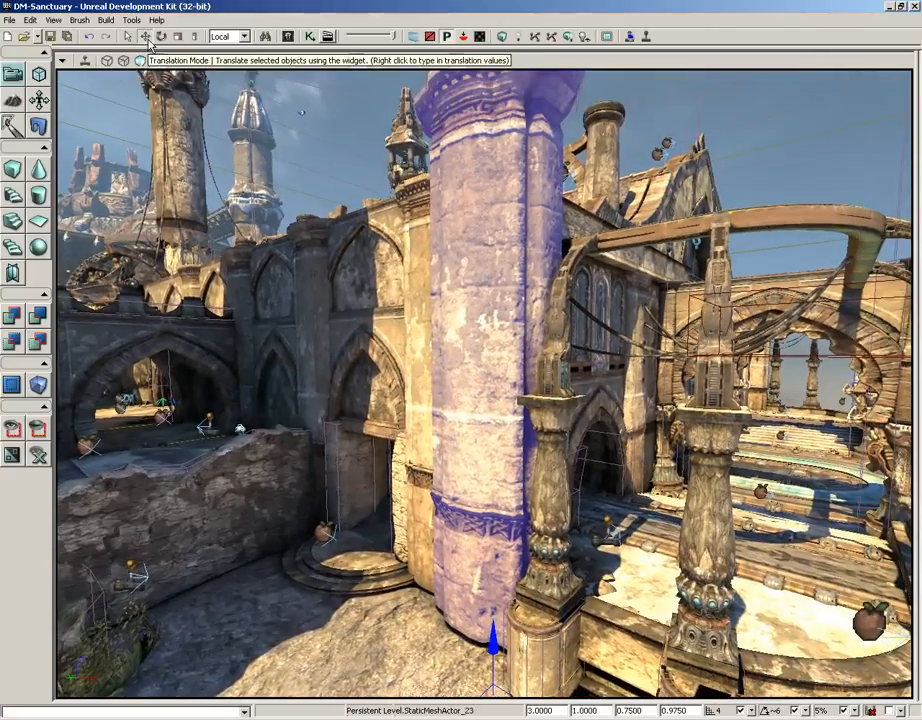
pyautogui.moveTo(357, 312); pyautogui.dragTo(394, 412, button='right')
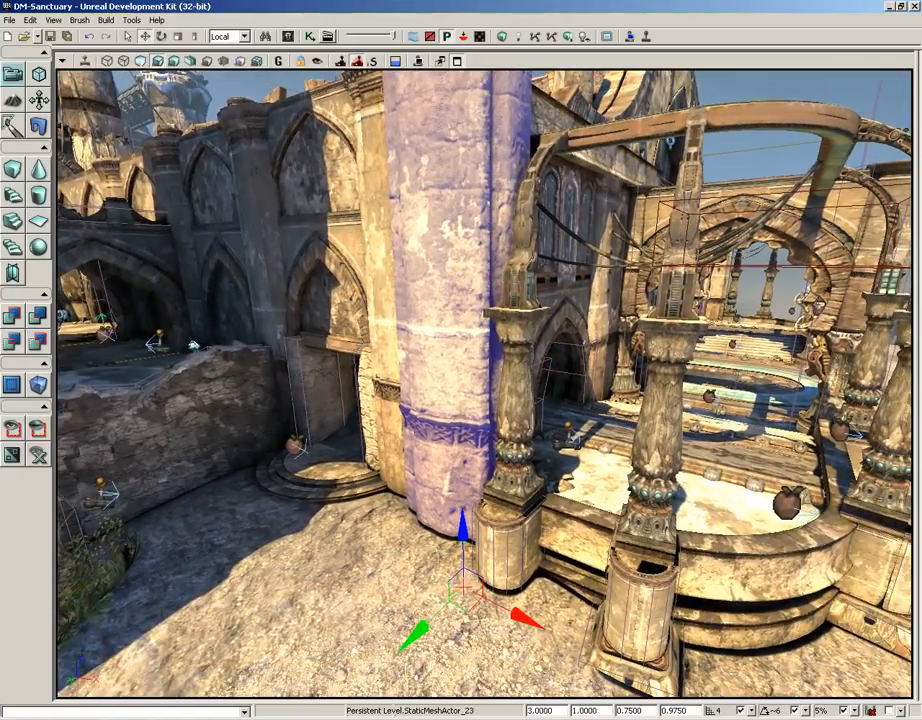
pyautogui.moveTo(463, 530); pyautogui.dragTo(438, 555)
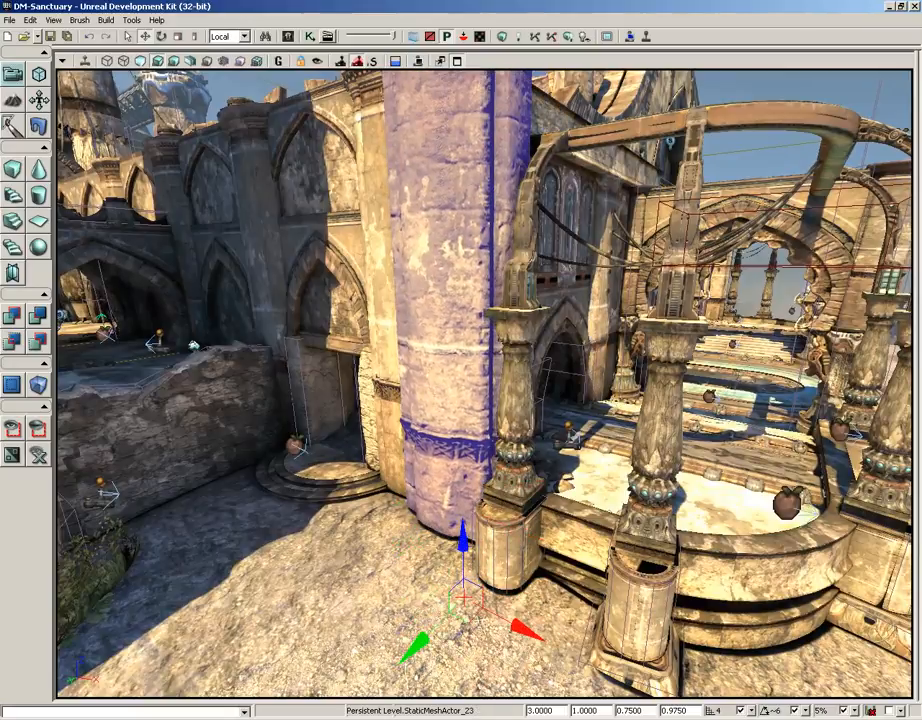
# Select the carved column at the terrace edge and switch to Selection Mode, leaving Game View enabled
pyautogui.click(279, 62)
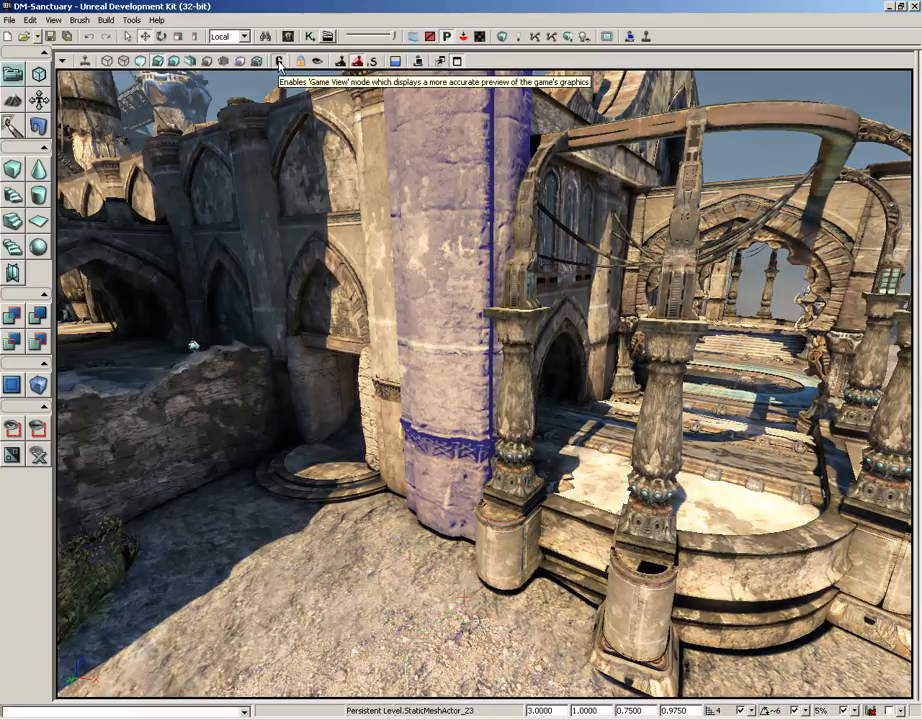
pyautogui.click(658, 432)
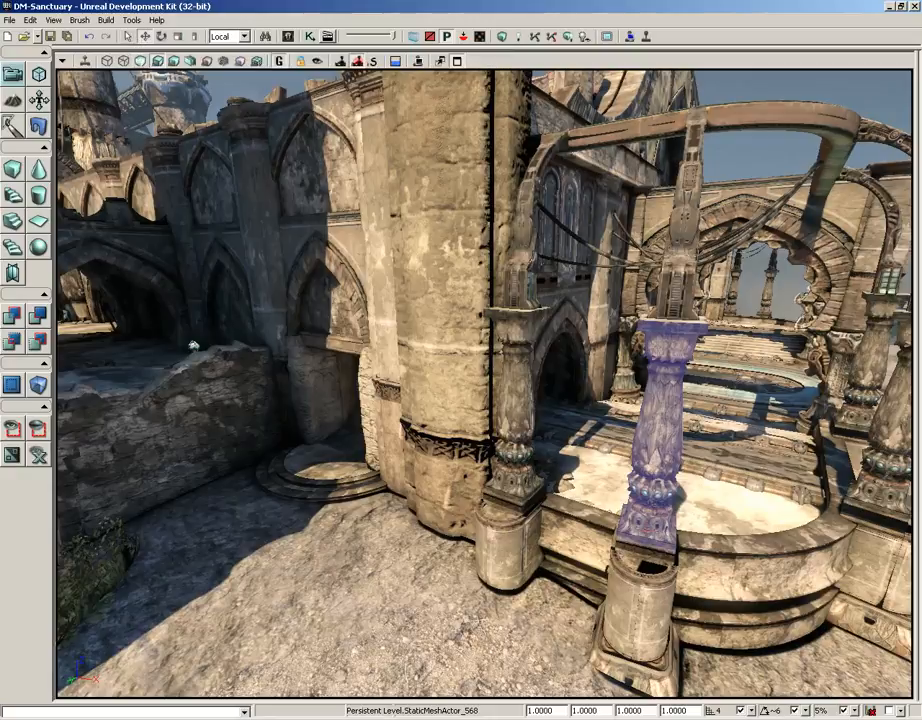
pyautogui.click(279, 60)
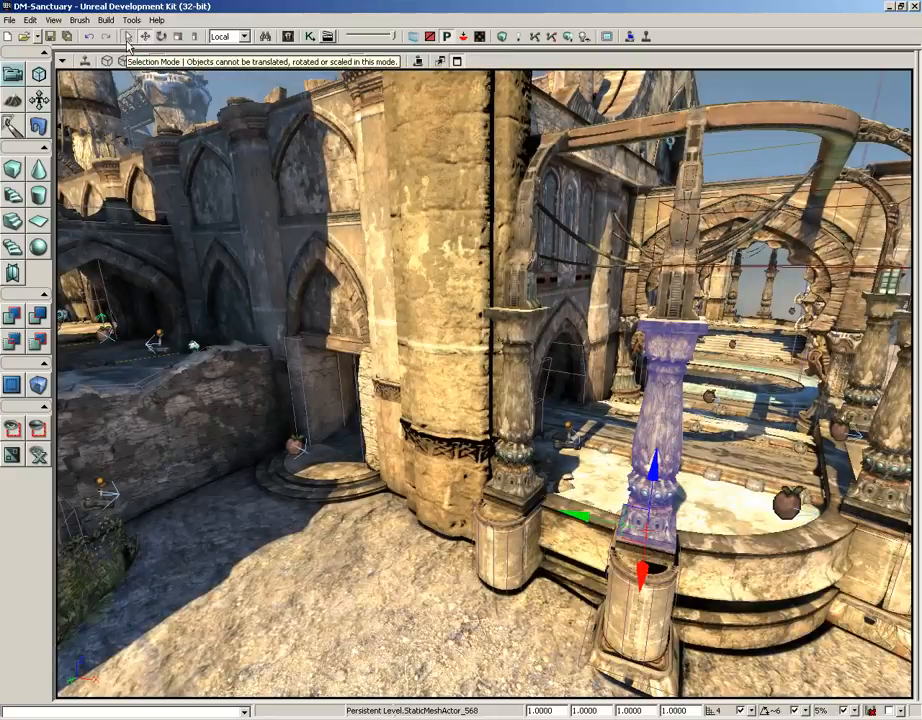
pyautogui.click(127, 37)
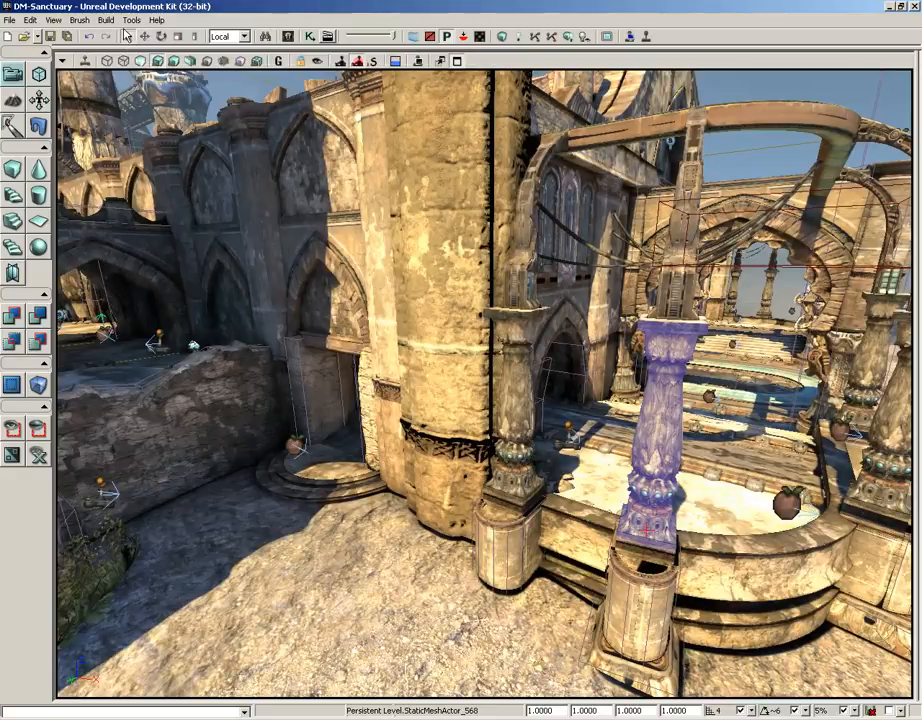
pyautogui.click(278, 61)
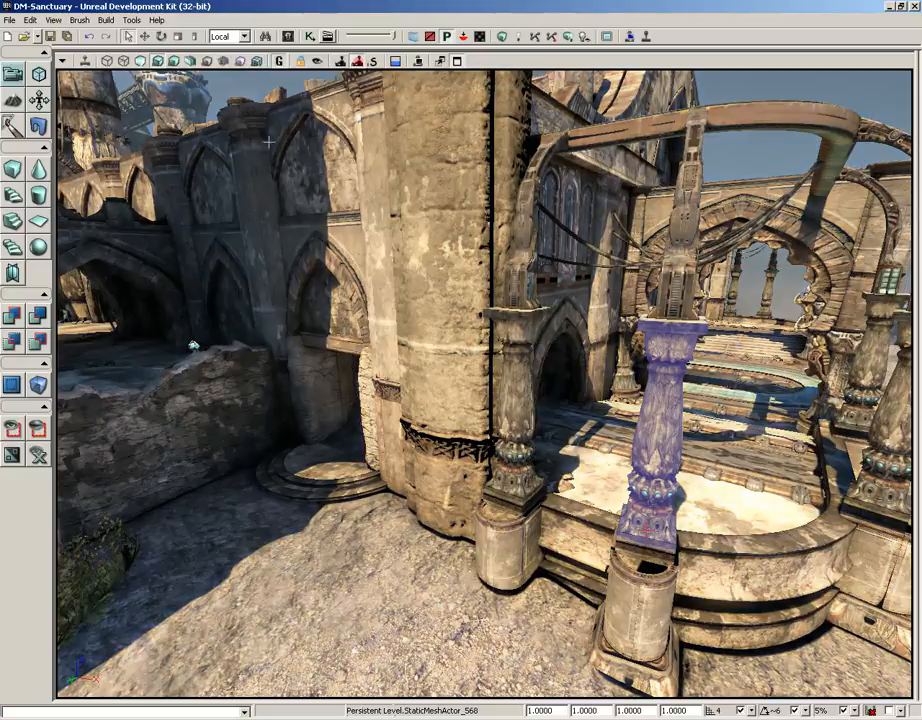
# View the circular platform over the sea in the perspective view and restore the four-viewport layout
pyautogui.moveTo(275, 215); pyautogui.dragTo(512, 222, button='right')
pyautogui.moveTo(354, 318); pyautogui.dragTo(330, 230)
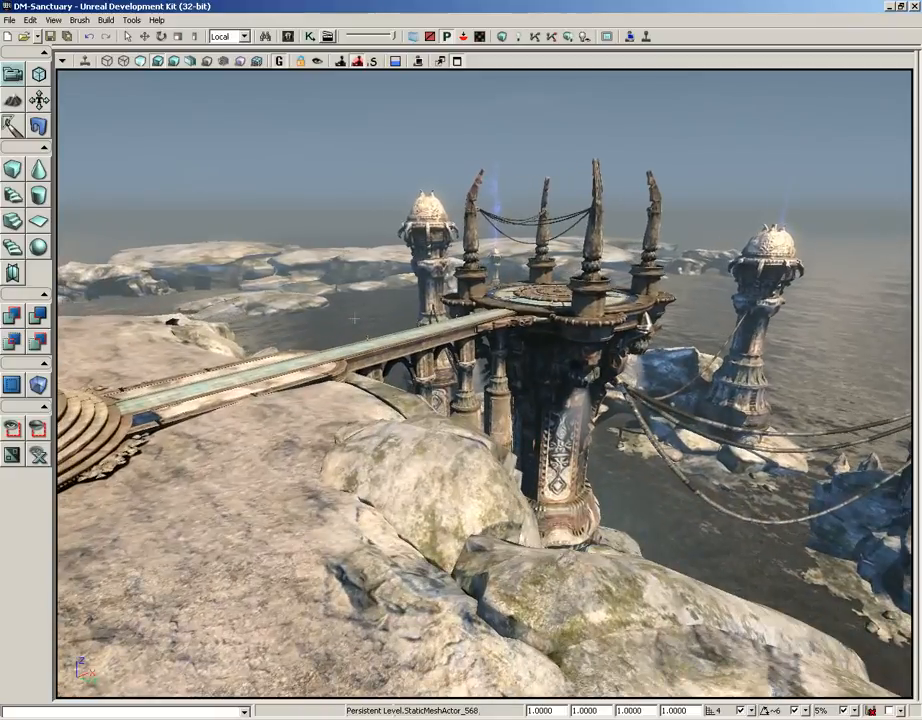
pyautogui.click(278, 62)
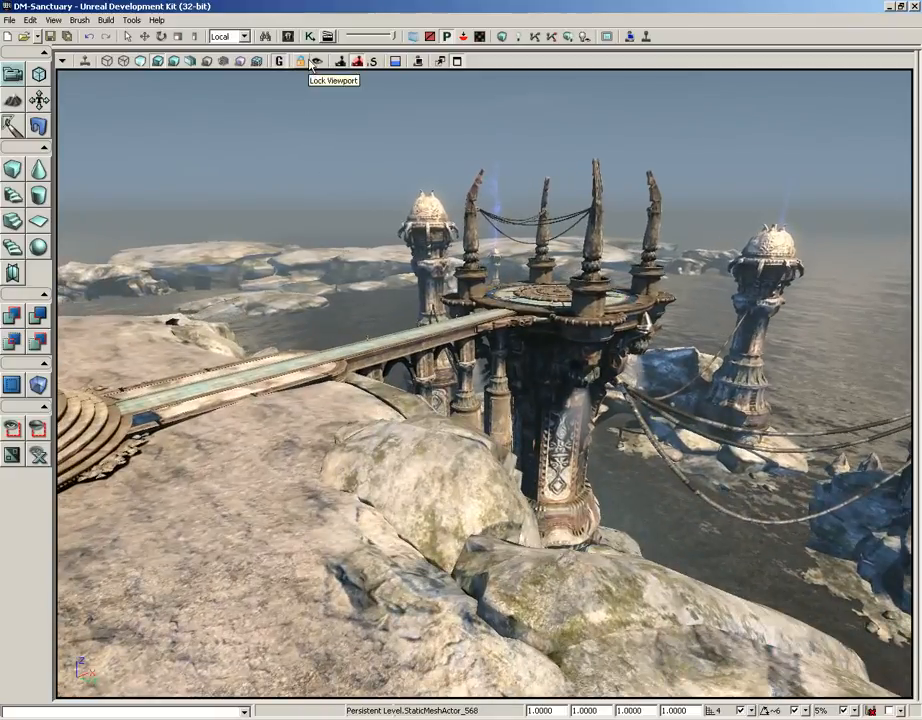
pyautogui.moveTo(438, 324); pyautogui.dragTo(418, 326)
pyautogui.moveTo(418, 326); pyautogui.dragTo(444, 326, button='right')
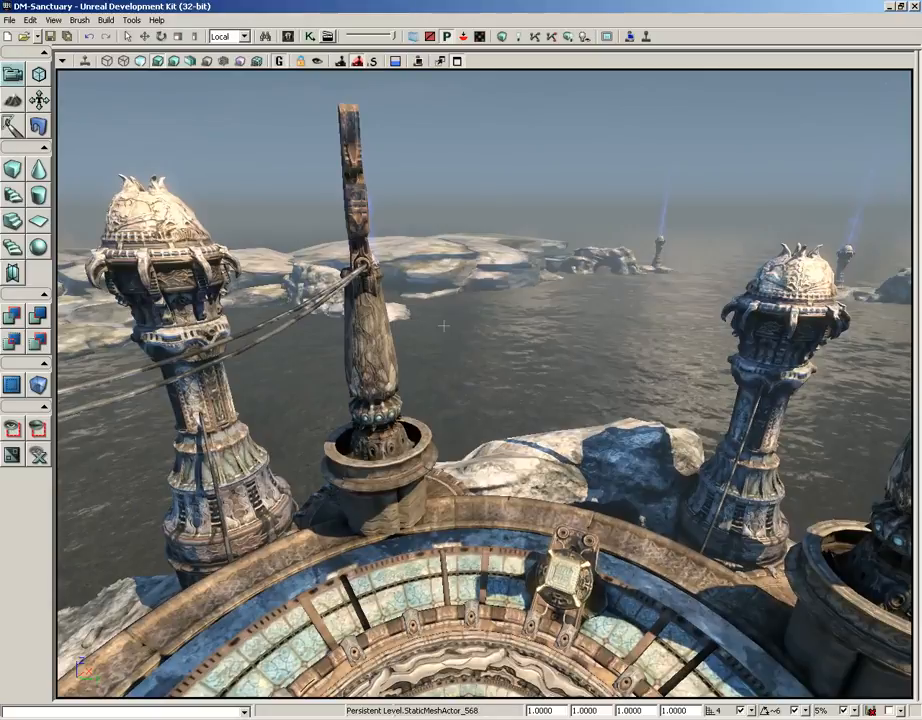
pyautogui.click(457, 62)
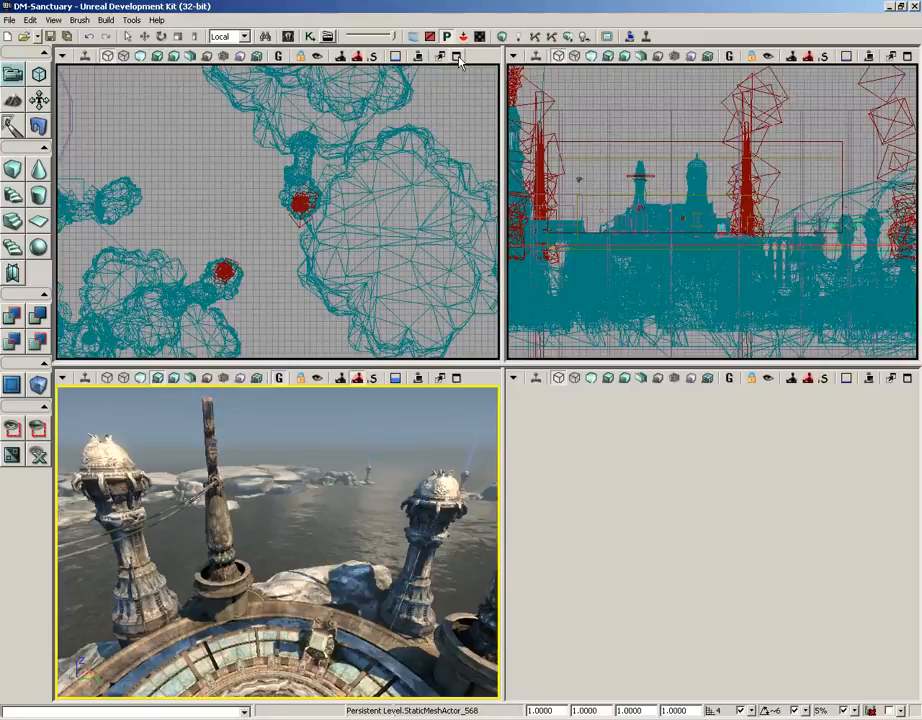
# Examine the circular sea platform and its surroundings in the top wireframe viewport
pyautogui.moveTo(302, 642); pyautogui.dragTo(360, 530, button='right')
pyautogui.scroll(-8, 257, 226)
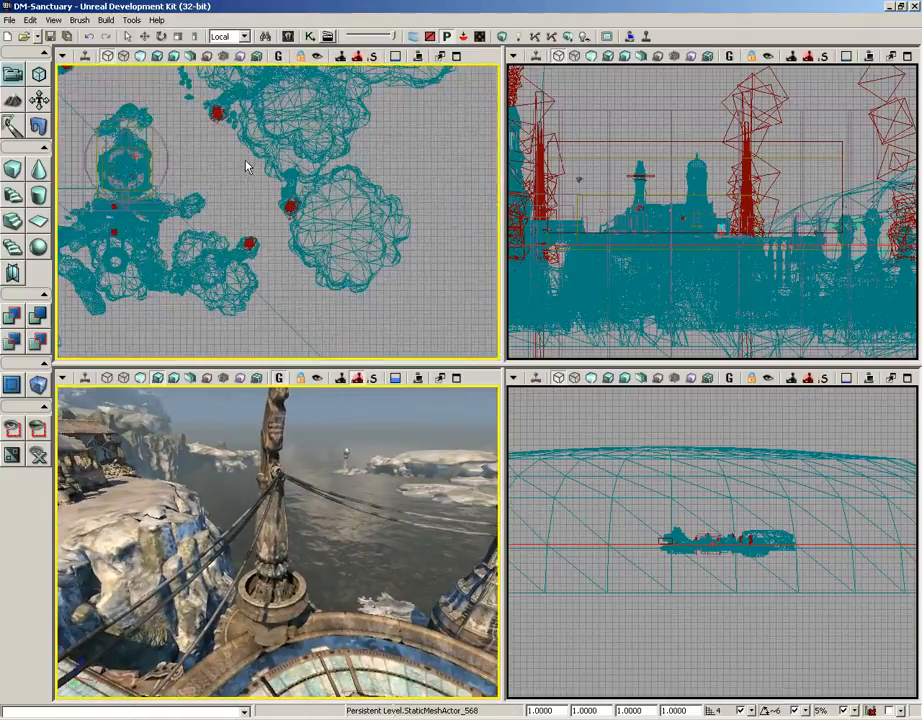
pyautogui.moveTo(328, 241); pyautogui.dragTo(309, 195, button='right')
pyautogui.scroll(5, 361, 321)
pyautogui.scroll(5, 361, 321)
pyautogui.scroll(10, 315, 280)
pyautogui.moveTo(310, 195); pyautogui.dragTo(225, 231)
pyautogui.scroll(4, 300, 235)
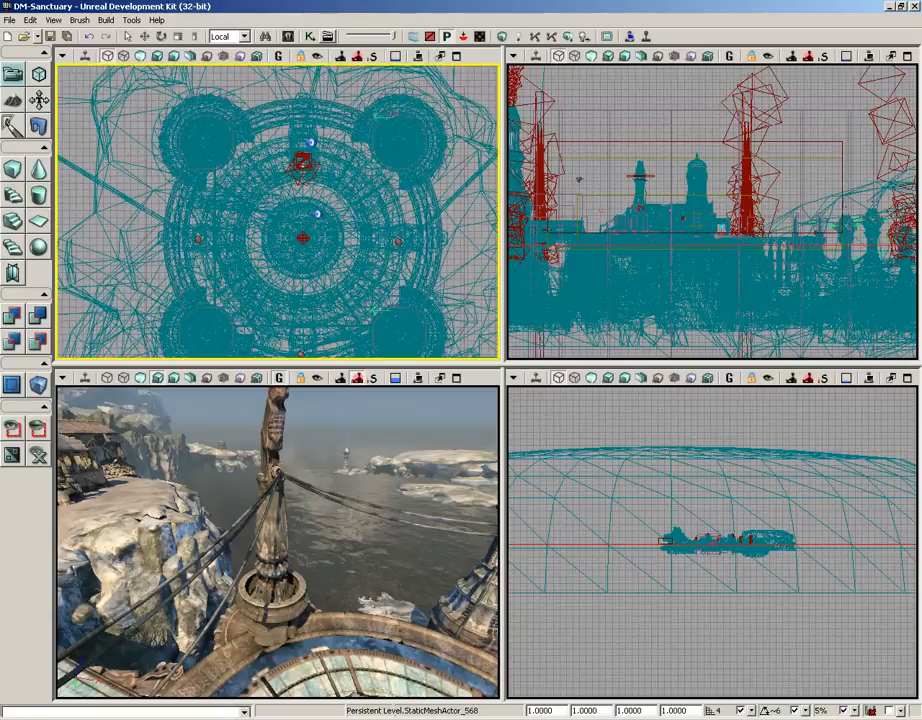
# Select the curved spire on the platform's column and locate its outline up close in the top wireframe viewport
pyautogui.click(277, 418)
pyautogui.moveTo(323, 267); pyautogui.dragTo(321, 150)
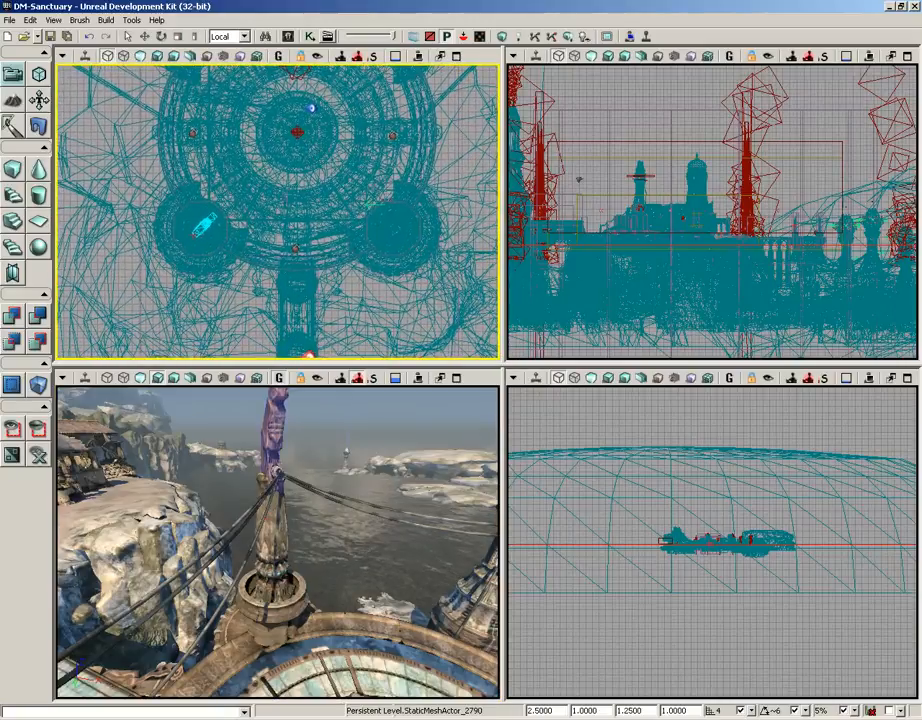
pyautogui.moveTo(287, 192); pyautogui.dragTo(402, 188)
pyautogui.scroll(4, 331, 178)
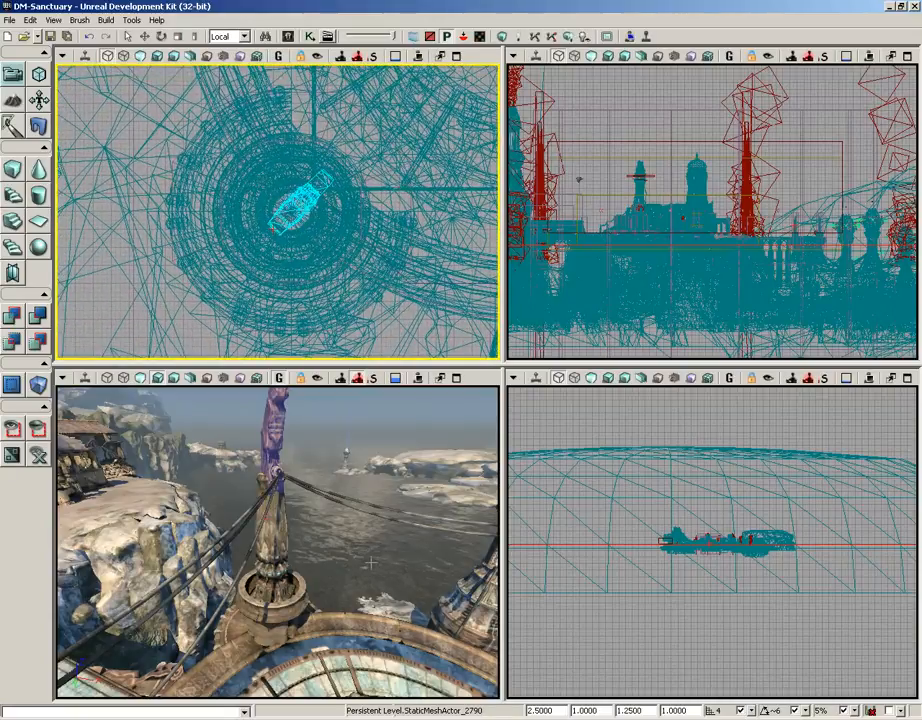
# Select the curved wooden support beside the building's arched doorway and lock the top wireframe viewport
pyautogui.moveTo(371, 563)
pyautogui.mouseDown()
pyautogui.moveTo(262, 550)
pyautogui.moveTo(260, 515)
pyautogui.moveTo(220, 470)
pyautogui.moveTo(232, 425)
pyautogui.moveTo(218, 400)
pyautogui.moveTo(371, 560)
pyautogui.mouseUp()
pyautogui.moveTo(371, 560); pyautogui.dragTo(258, 521, button='right')
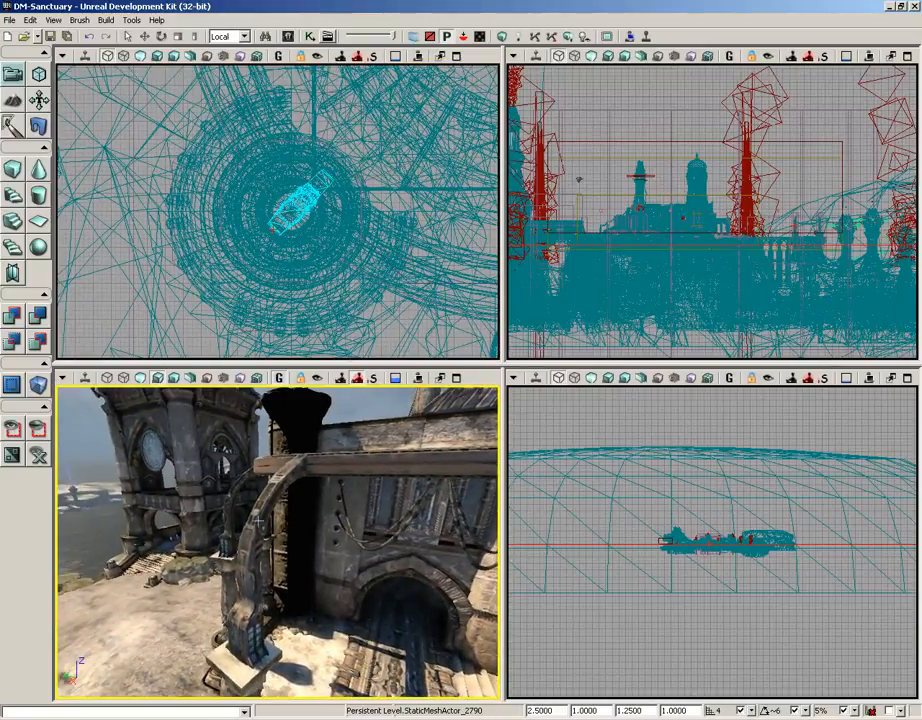
pyautogui.click(257, 524)
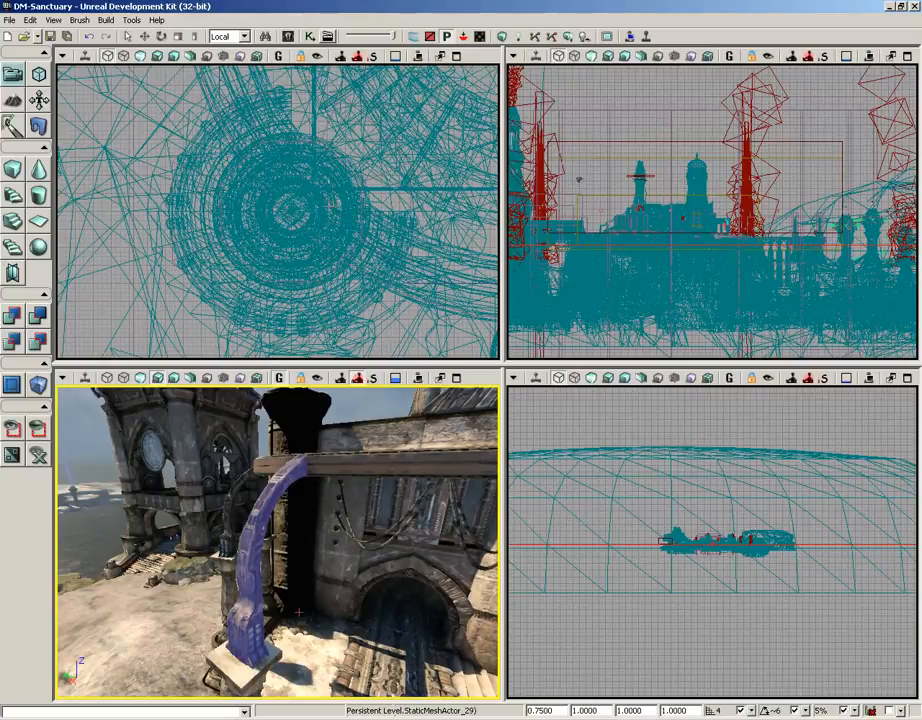
pyautogui.click(300, 57)
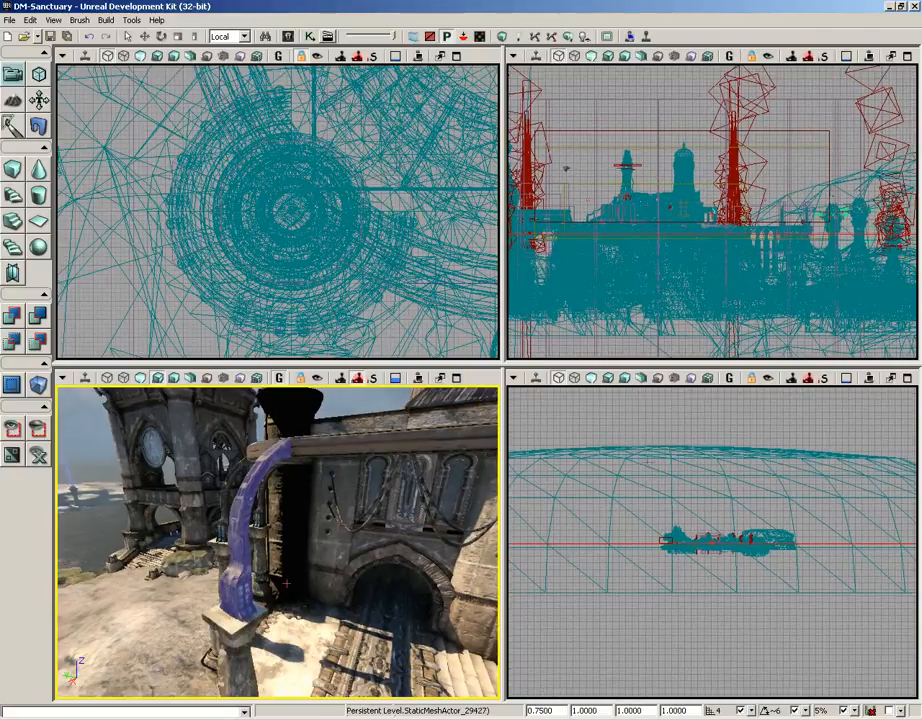
# Examine the level's towers and surrounding structures up close in the two elevation wireframe viewports
pyautogui.click(712, 543)
pyautogui.scroll(5, 712, 543)
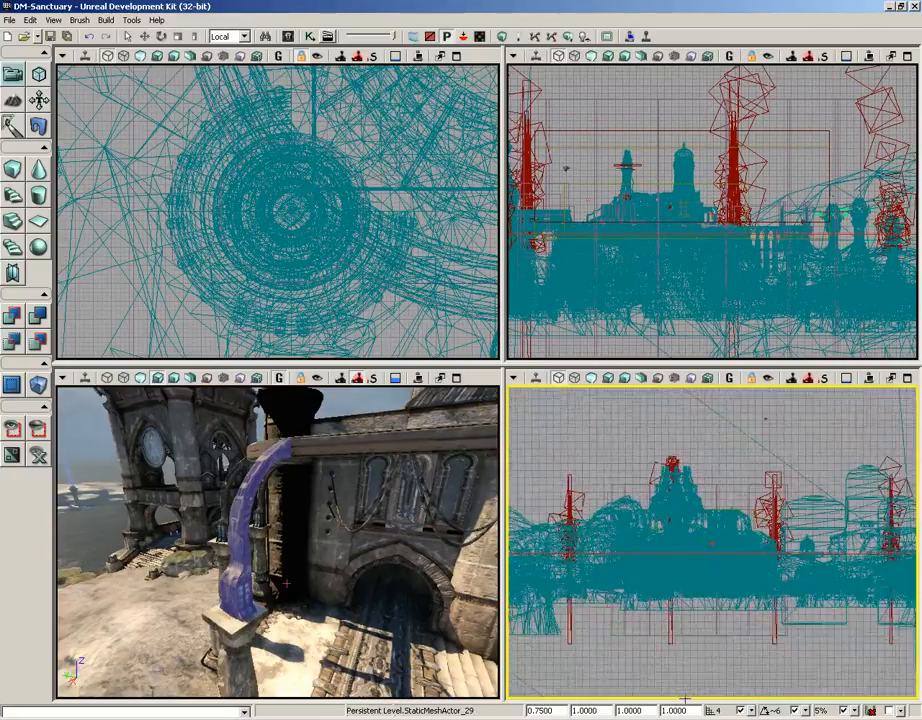
pyautogui.scroll(3, 796, 494)
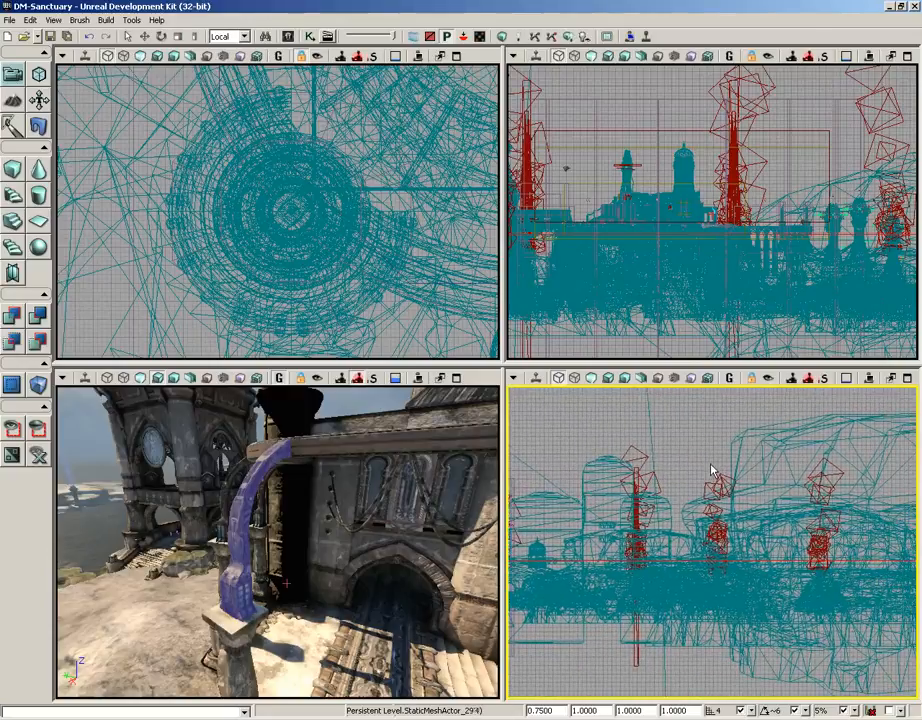
pyautogui.scroll(3, 714, 530)
pyautogui.scroll(2, 712, 540)
pyautogui.click(733, 145)
pyautogui.scroll(3, 733, 145)
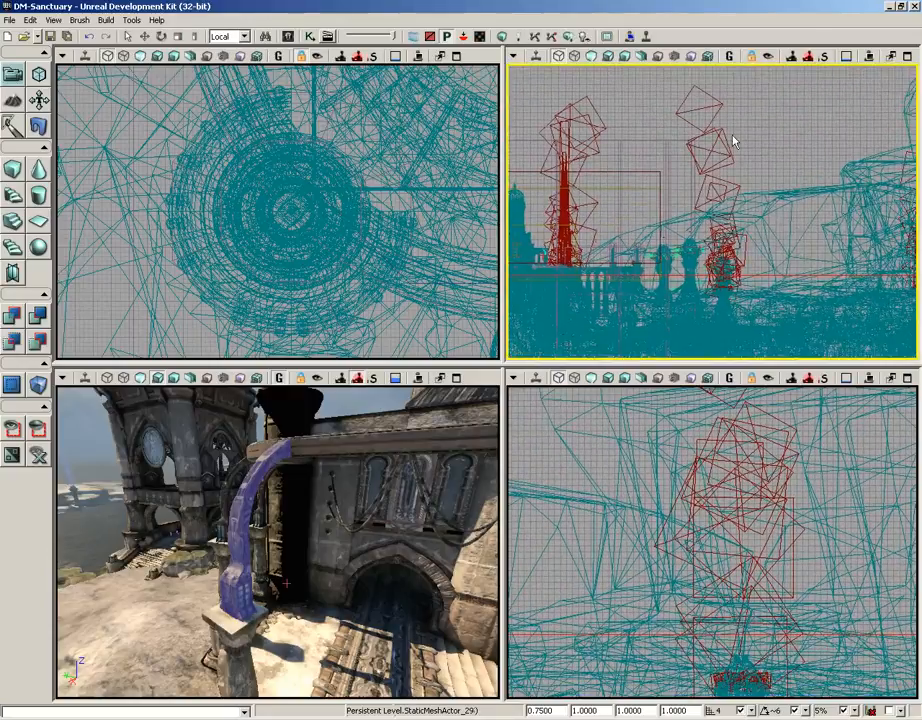
pyautogui.scroll(3, 716, 280)
pyautogui.scroll(1, 716, 280)
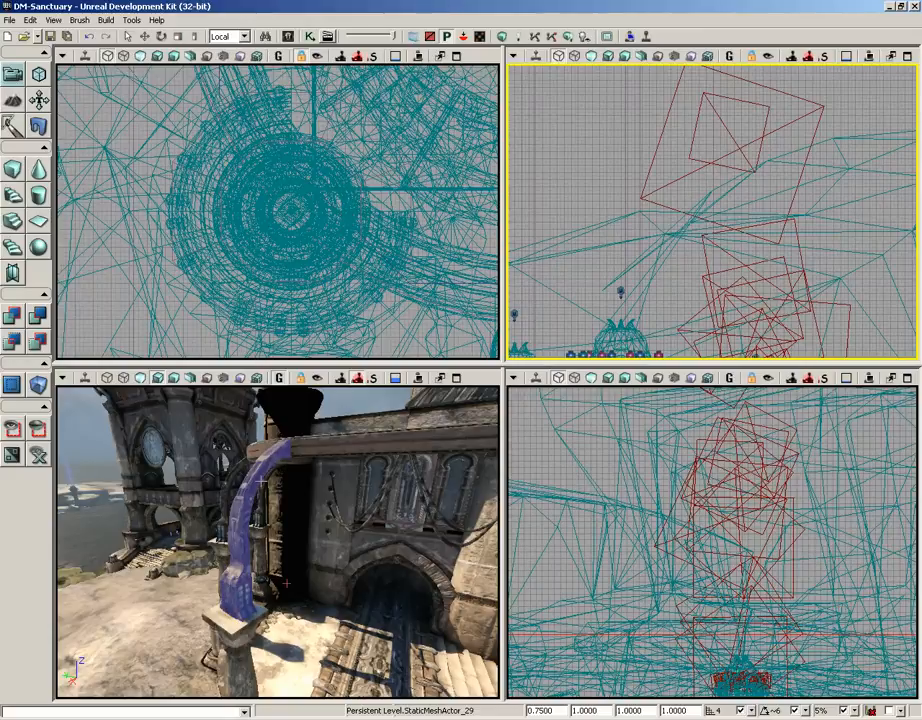
# Center the elevation wireframe viewports on the selected curved support and view its outline up close beside the columns
pyautogui.press('Home')
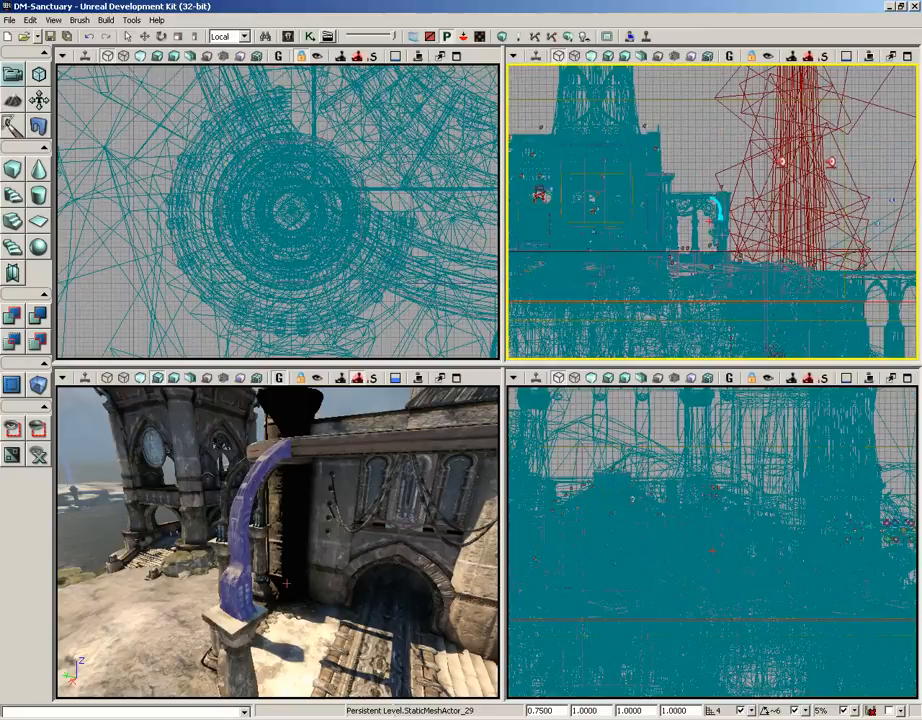
pyautogui.moveTo(737, 177); pyautogui.dragTo(723, 361, button='right')
pyautogui.scroll(2, 724, 365)
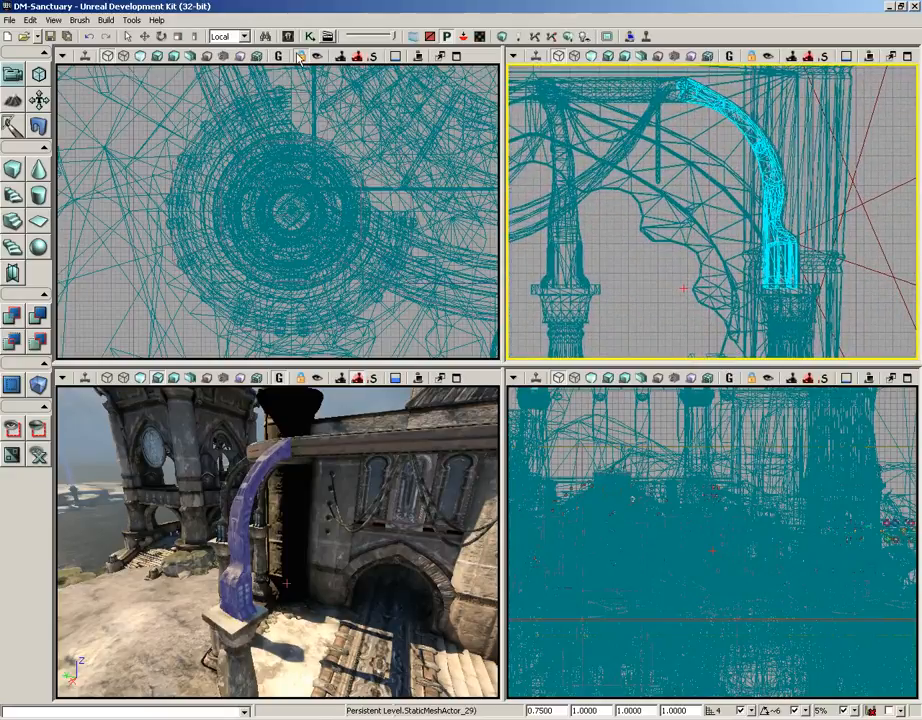
# View a wider area of the circular structures in the top wireframe viewport and look over the support's upper beam in the perspective view
pyautogui.scroll(-7, 312, 218)
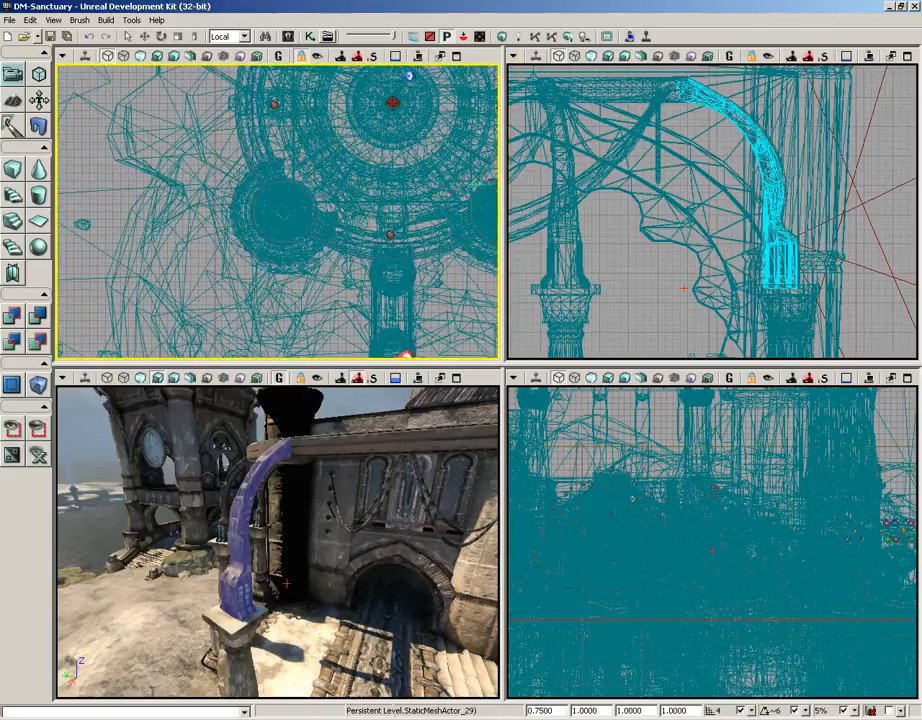
pyautogui.moveTo(296, 486); pyautogui.dragTo(302, 489, button='right')
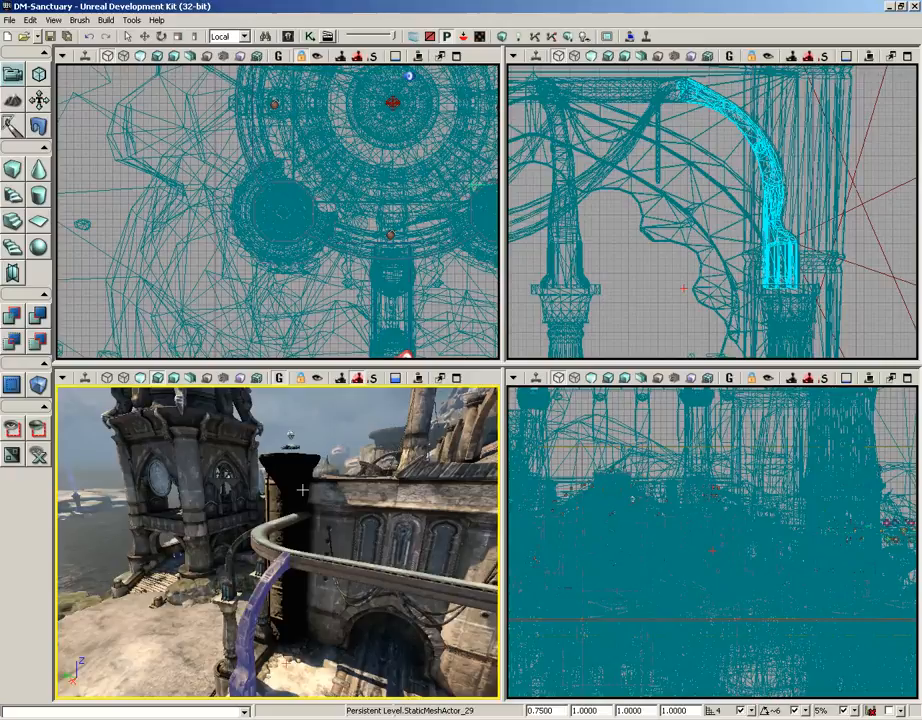